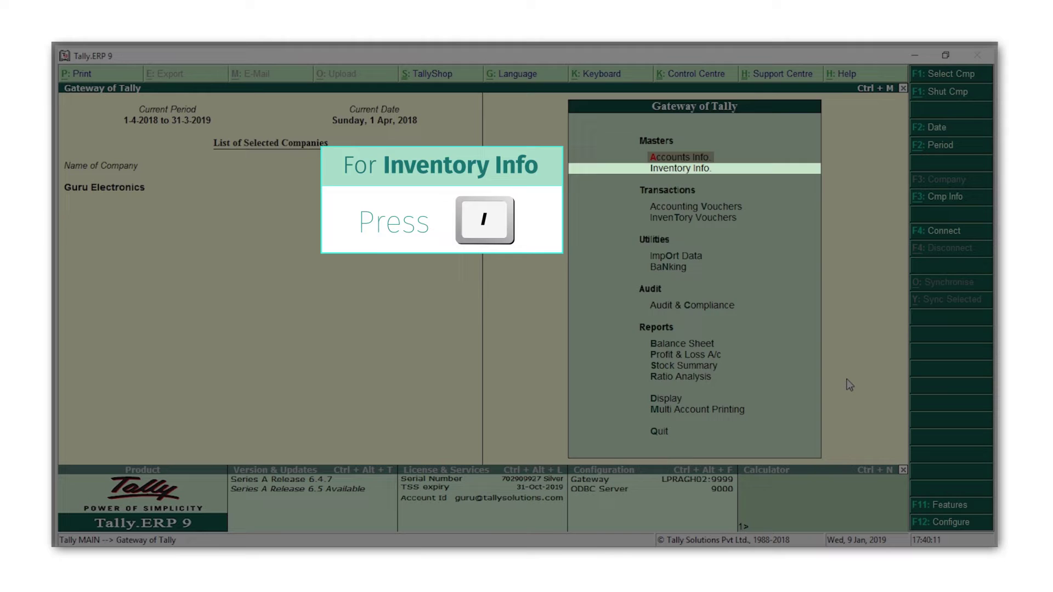
Step: Save stock group Computer Parts under Primary, then enter Digital Cameras as the next group's name
key("i")
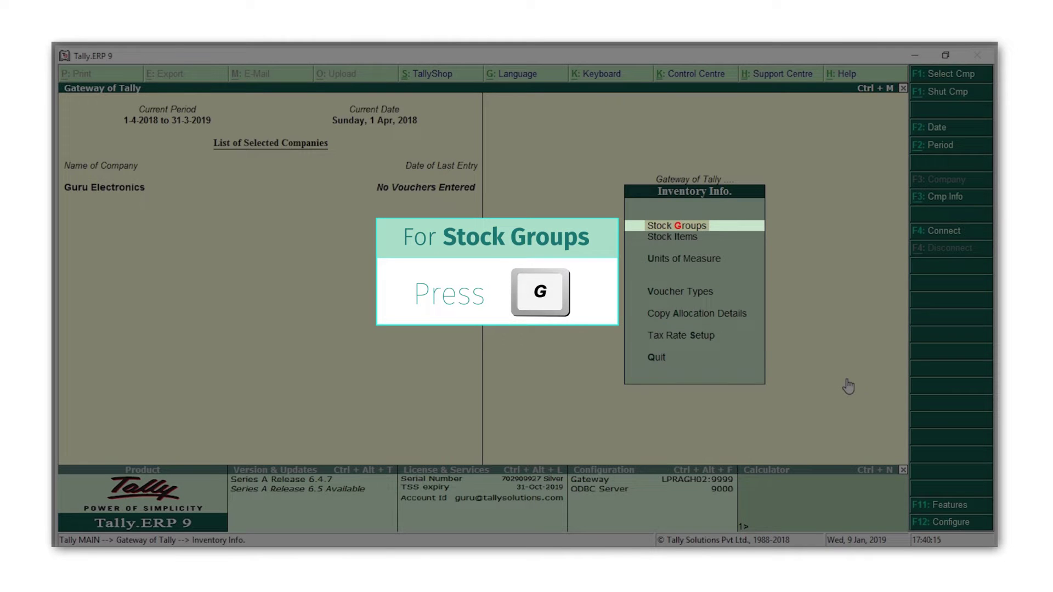
key("g")
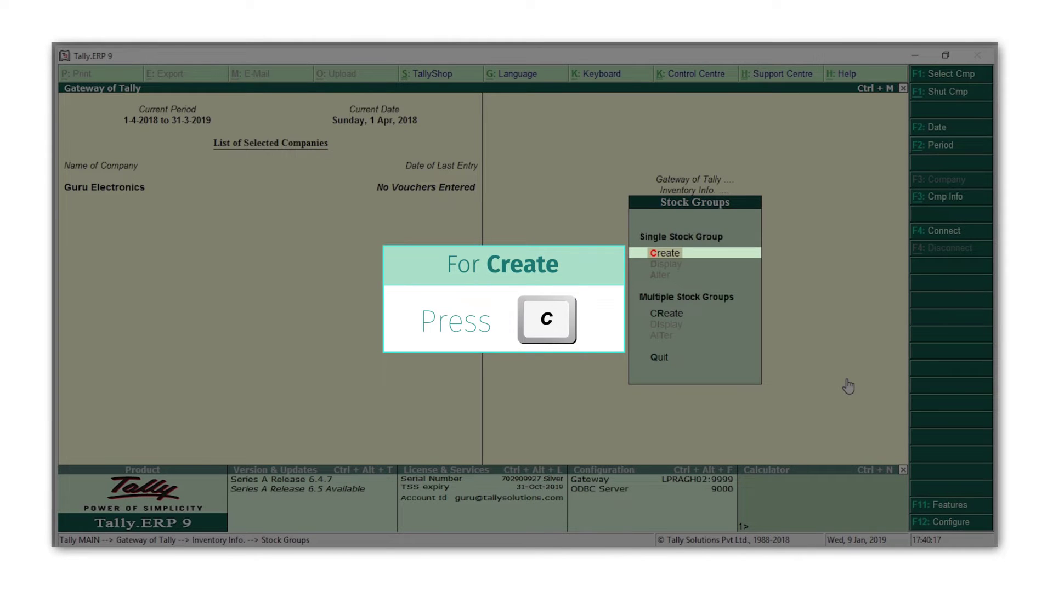
type("cComputer Parts")
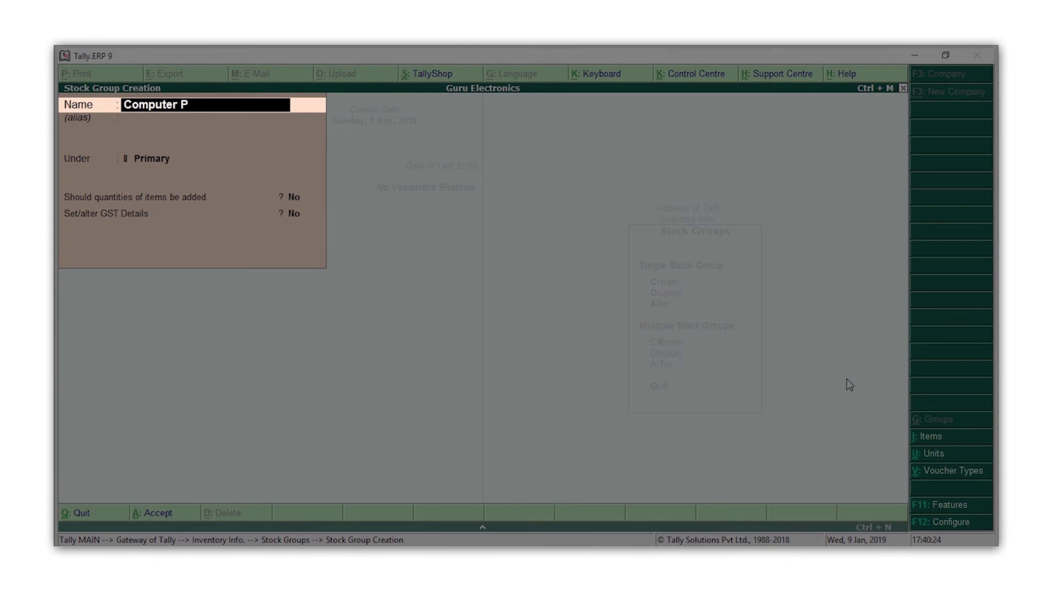
key("Return")
key("Return")
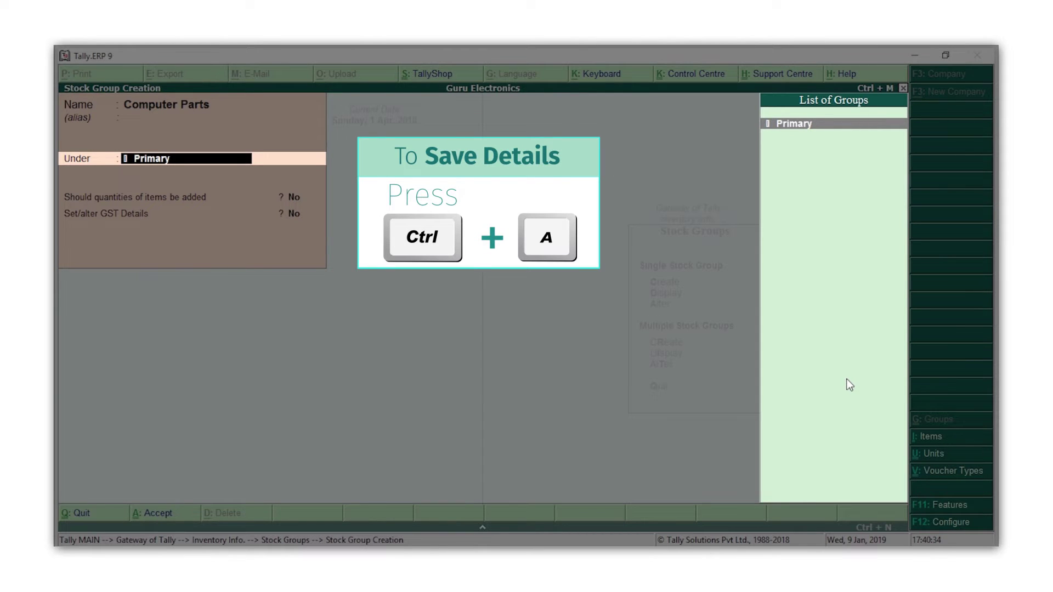
key("ctrl+a")
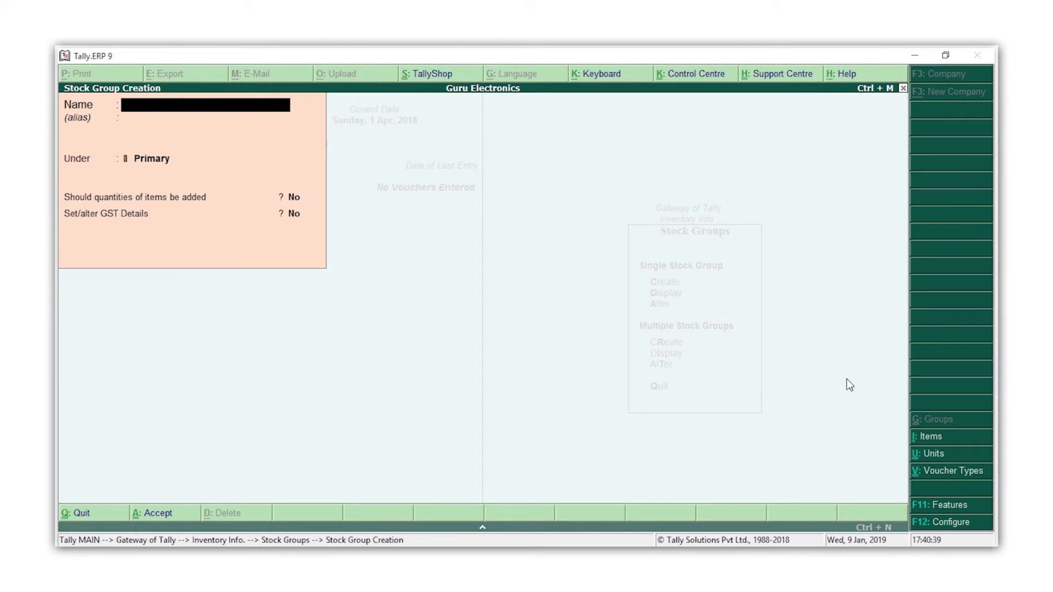
type("Digital Cameras")
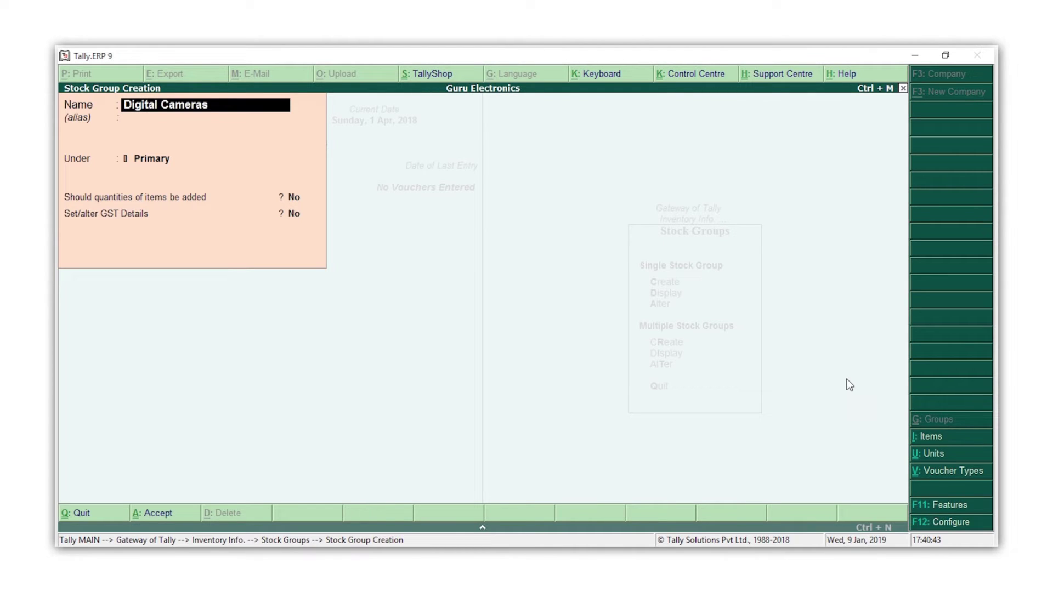
key("Return")
key("Return")
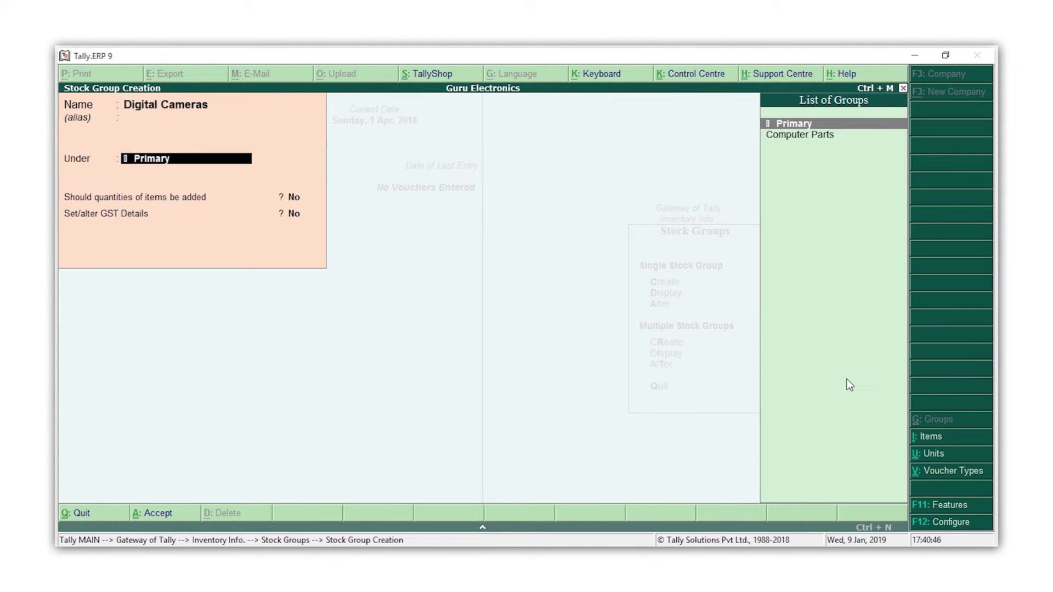
Step: Save Digital Cameras, then create Monitors under Computer Parts with quantities adding up
key("ctrl+a")
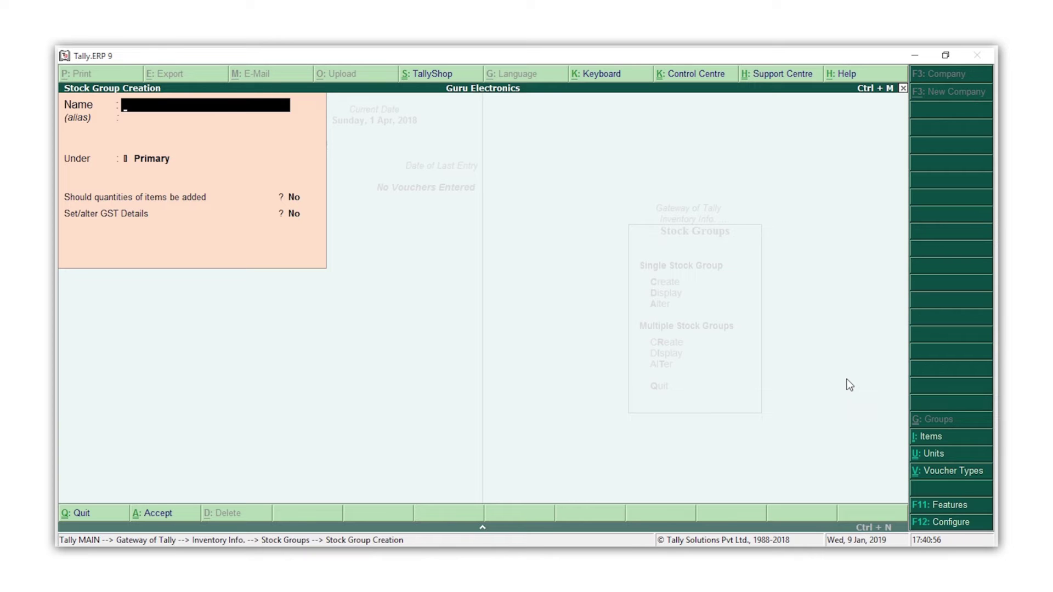
type("Monitors")
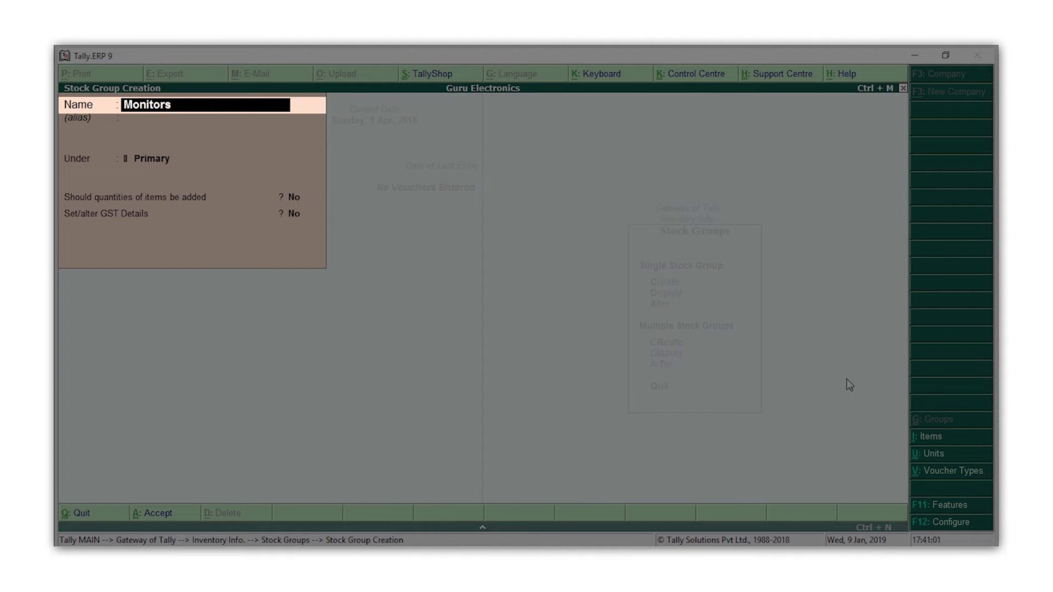
key("Return")
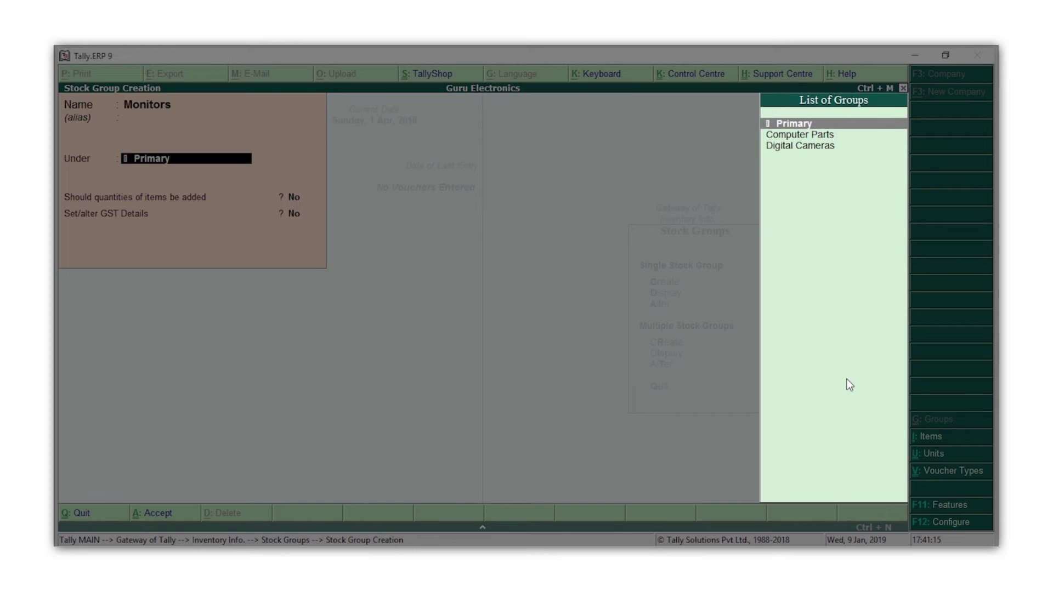
key("Down")
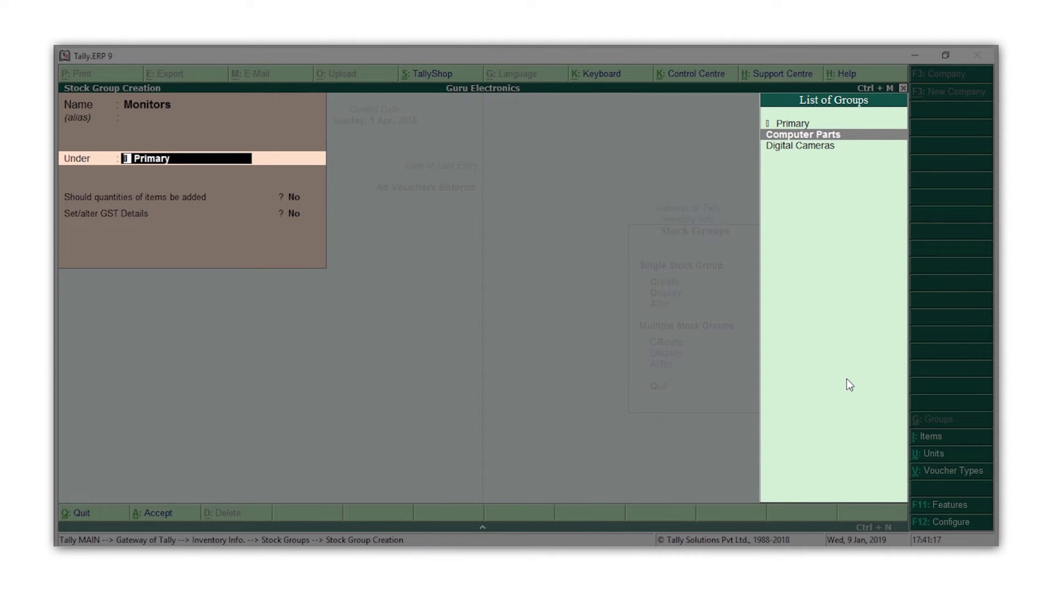
key("Return")
key("y")
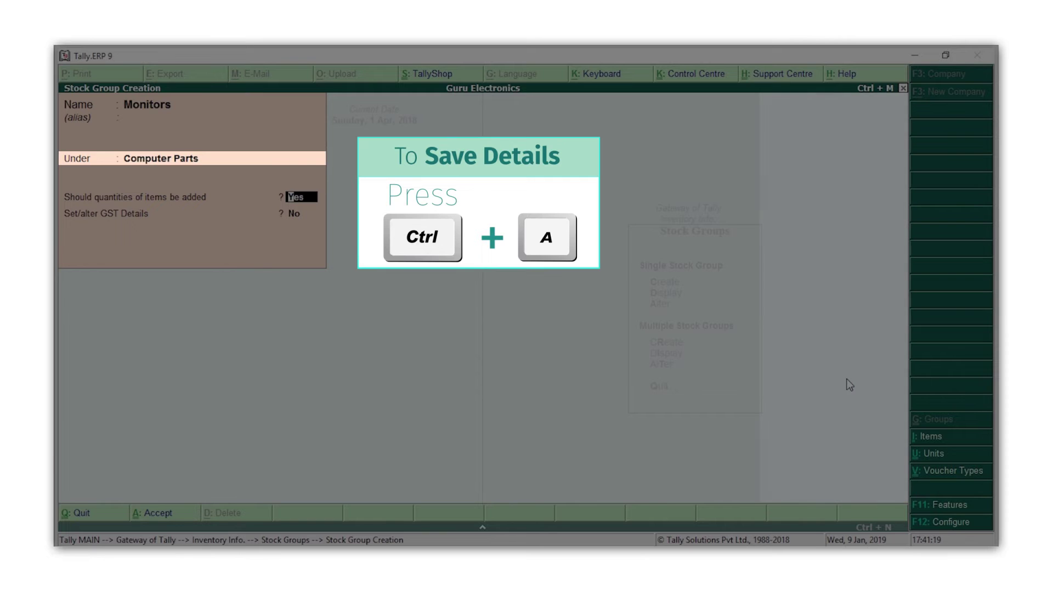
key("ctrl+a")
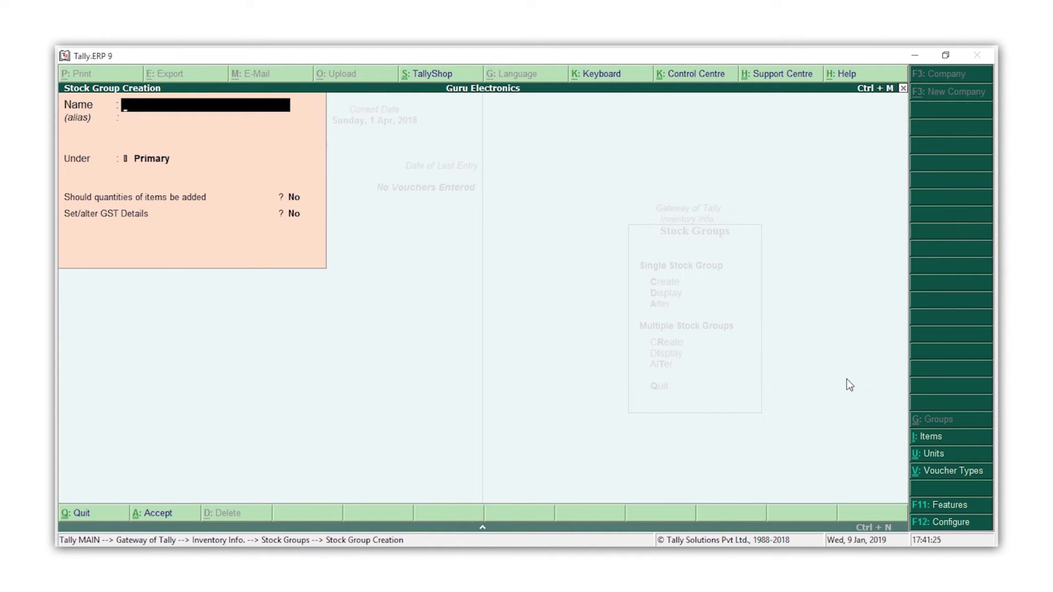
Step: Create the Processors stock group under Computer Parts
type("Processors")
key("Return")
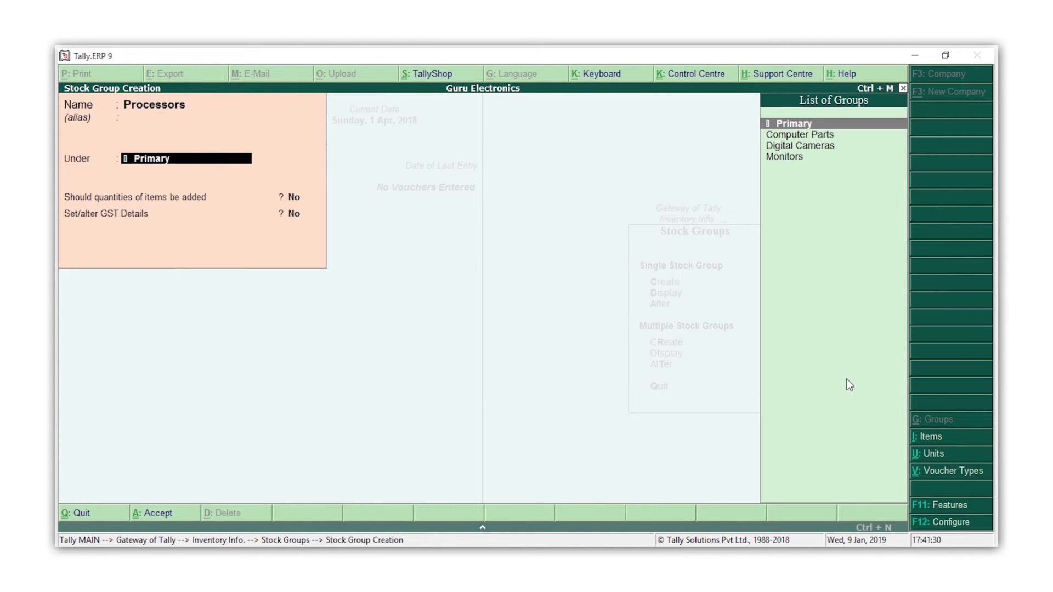
key("Down")
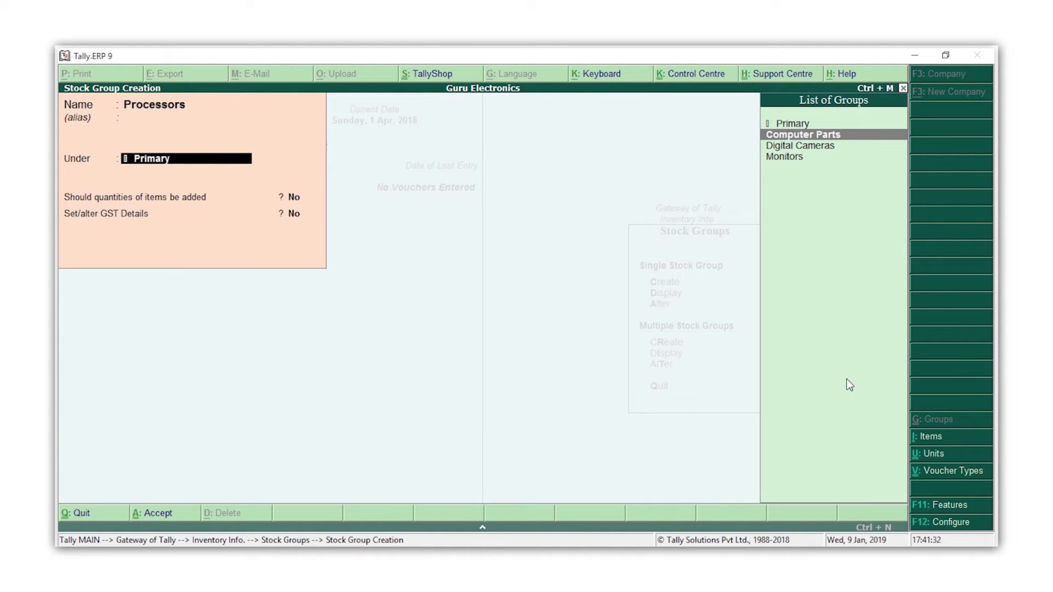
key("Return")
key("ctrl+a")
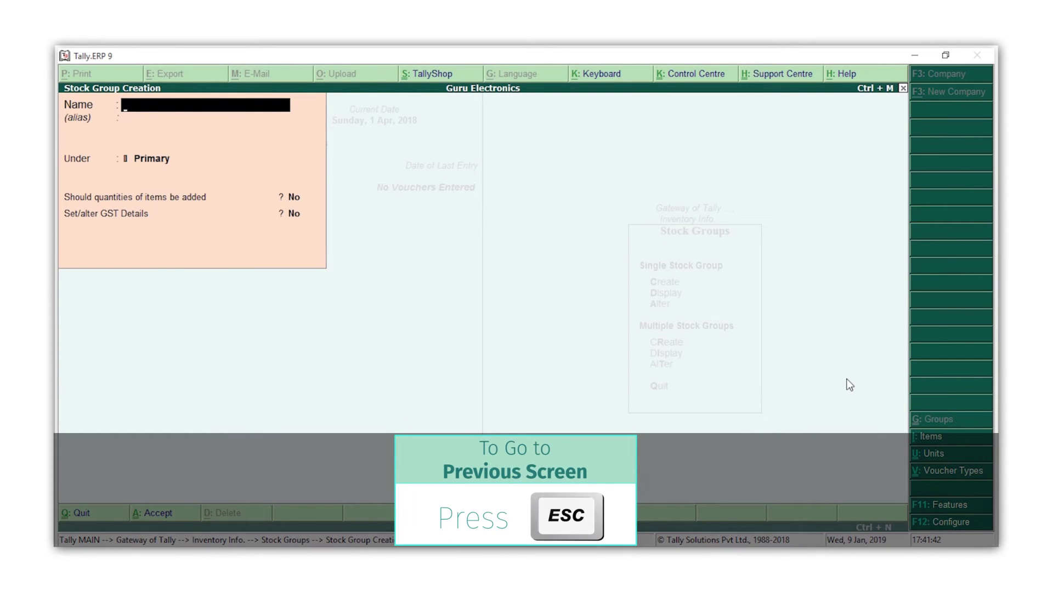
Step: Quit the stock group creation screen and return to the inventory menu
key("Escape")
key("Return")
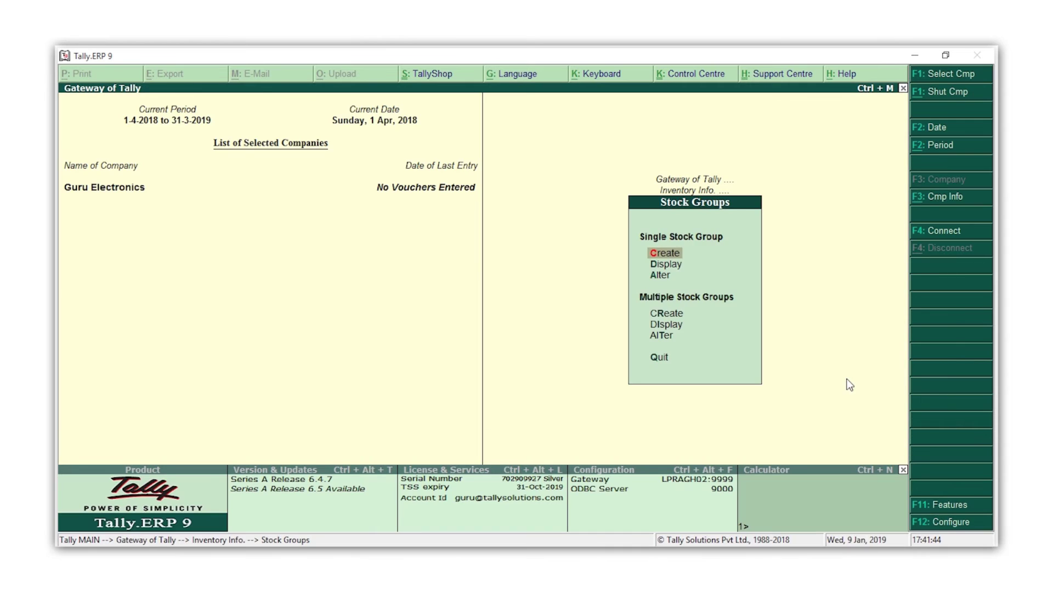
key("Escape")
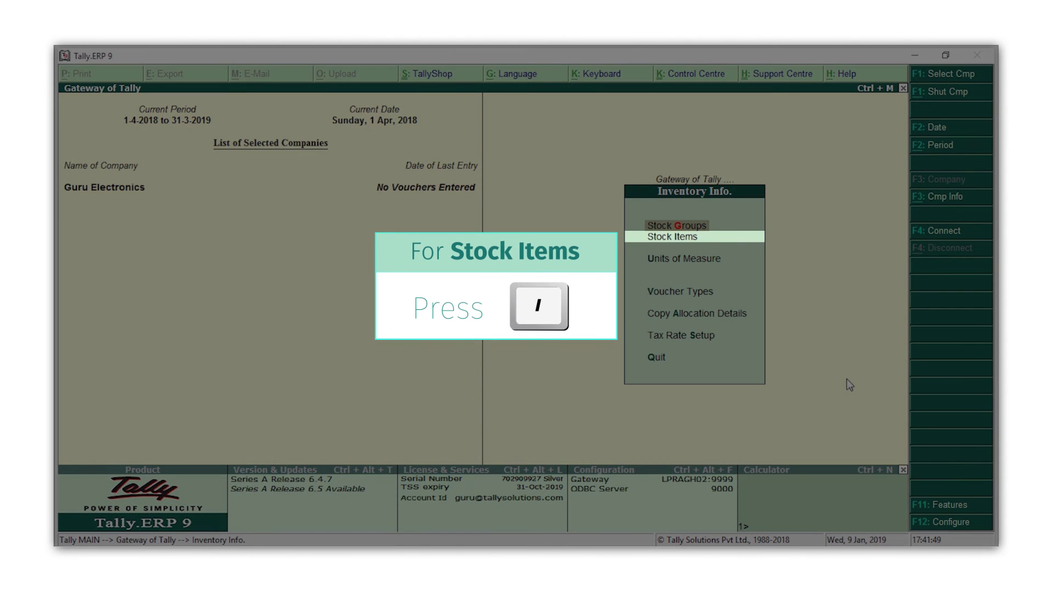
Step: Start stock item 'Dell 17 inch Monitor' with Monitors as its group
key("i")
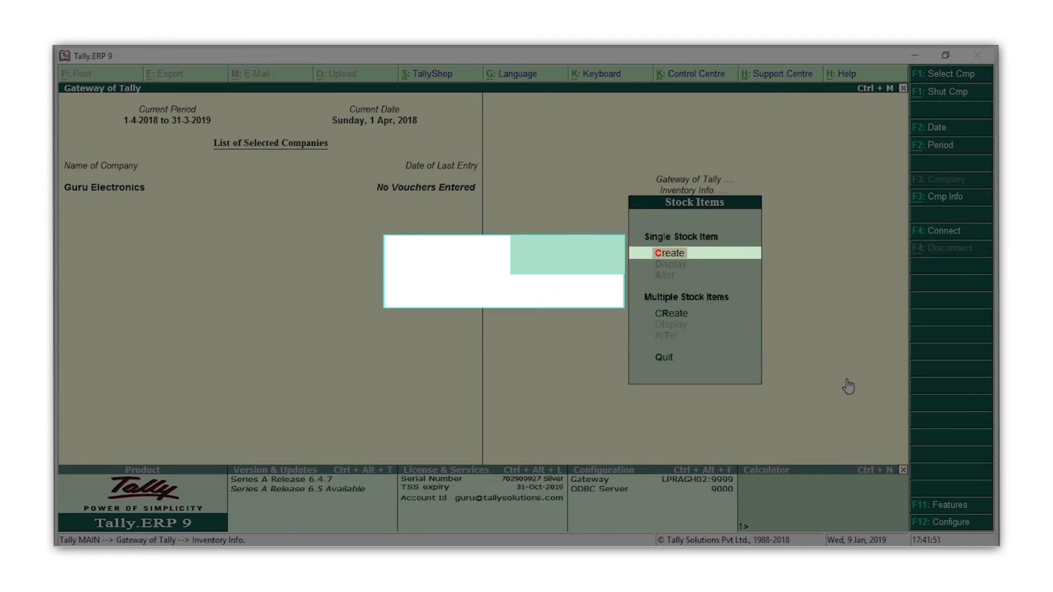
type("c")
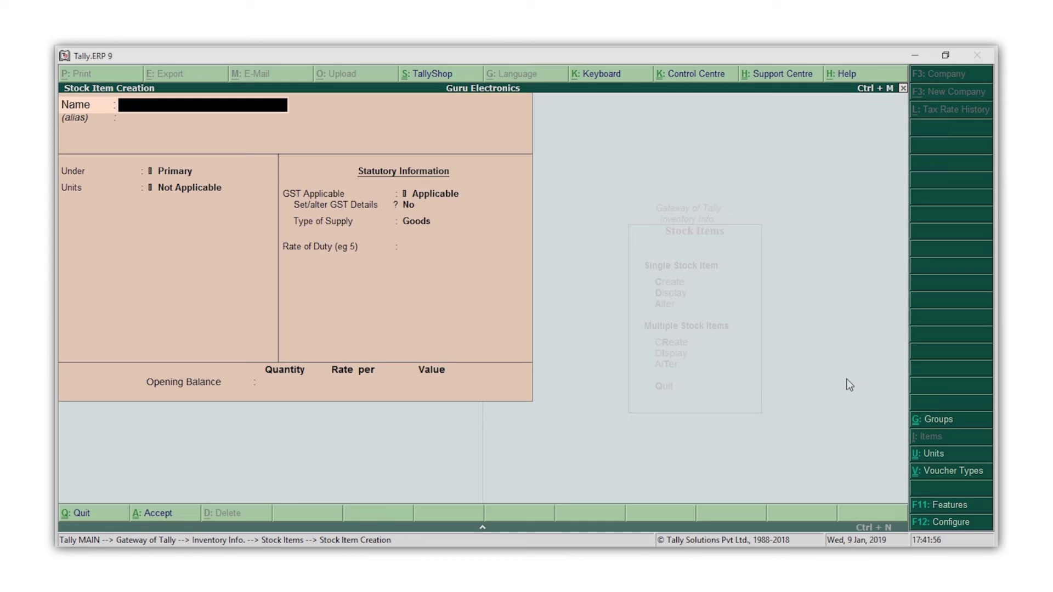
type("Dell 17 inch Monitor")
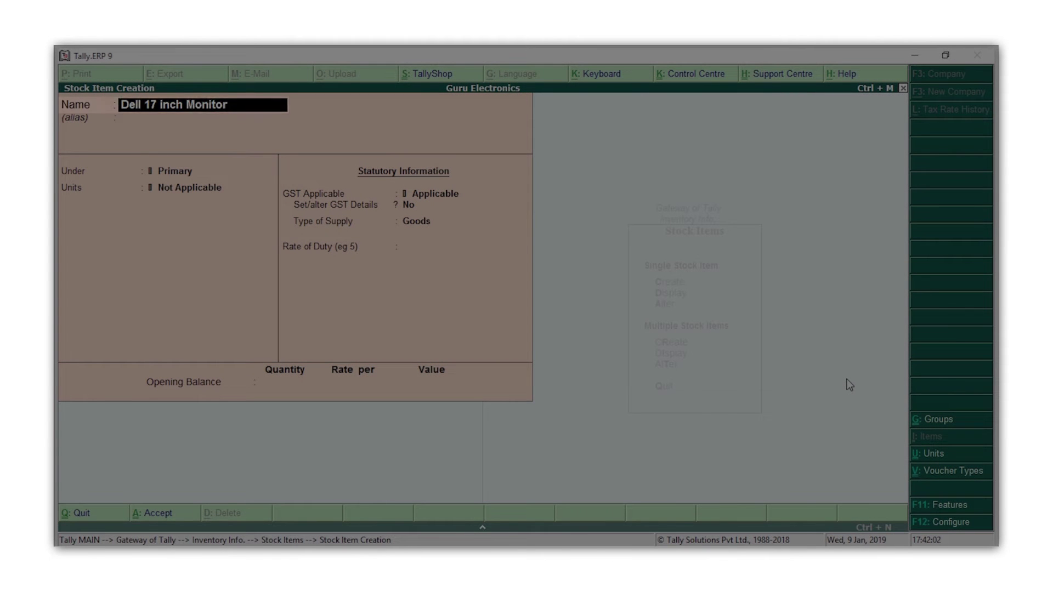
key("Return")
key("Return")
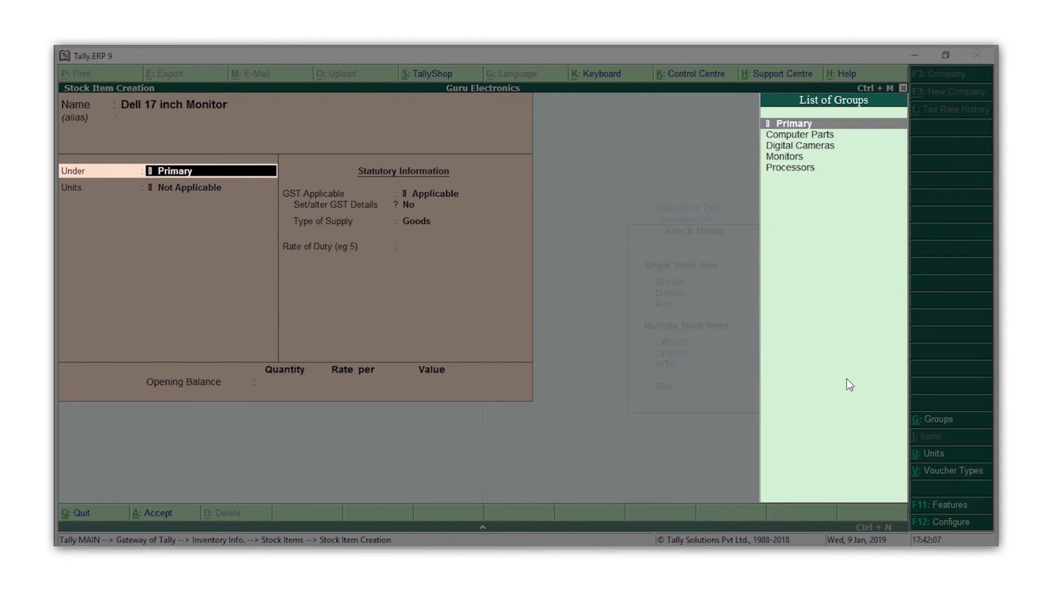
key("Down")
key("Down")
key("Down")
key("Return")
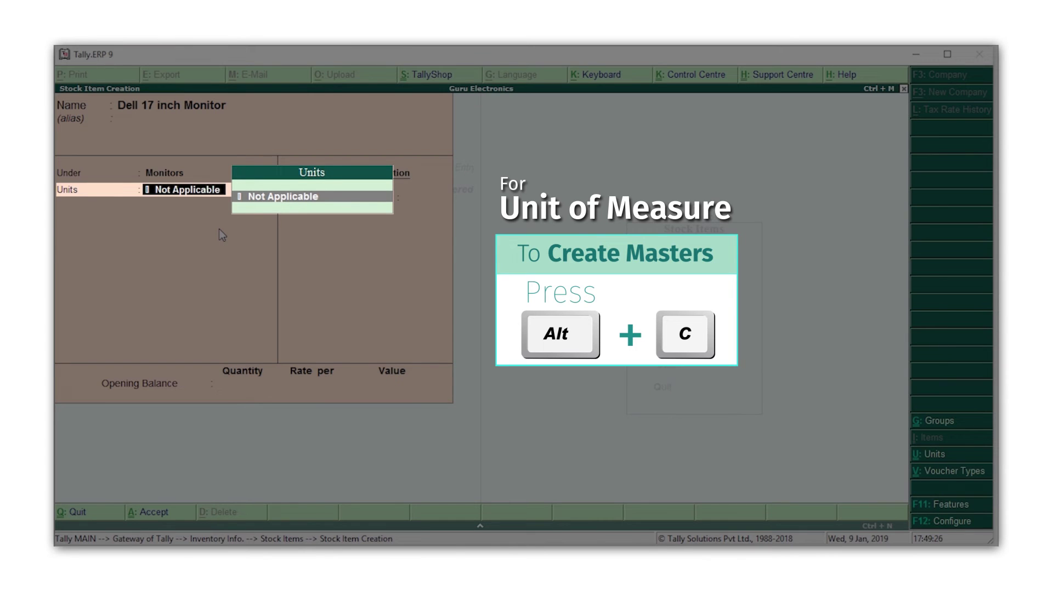
Step: Add unit Nos (formal name Numbers) and save Dell 17 inch Monitor using it
key("alt+c")
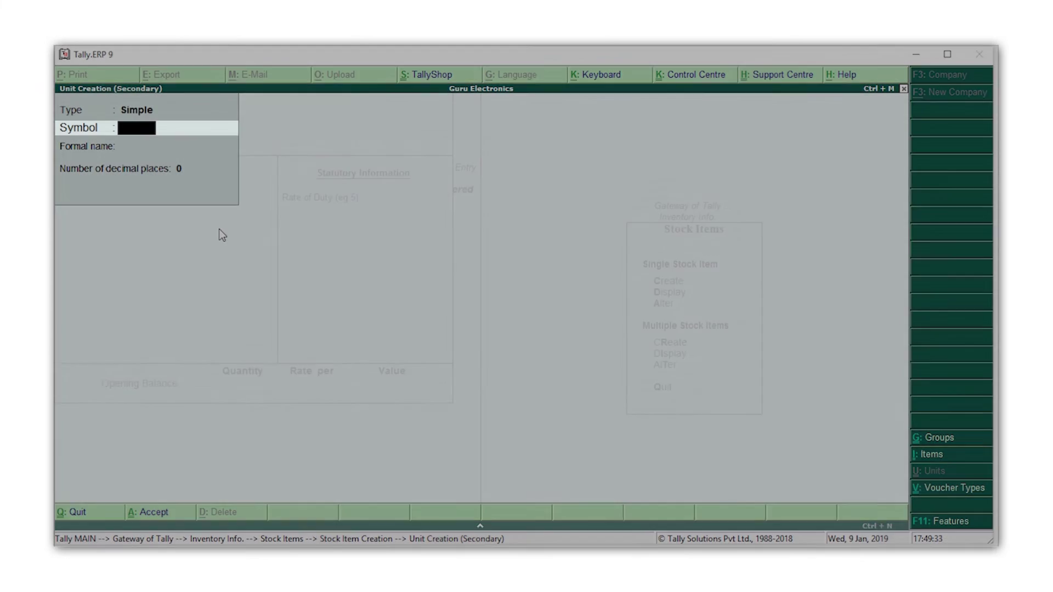
type("Nos")
key("Return")
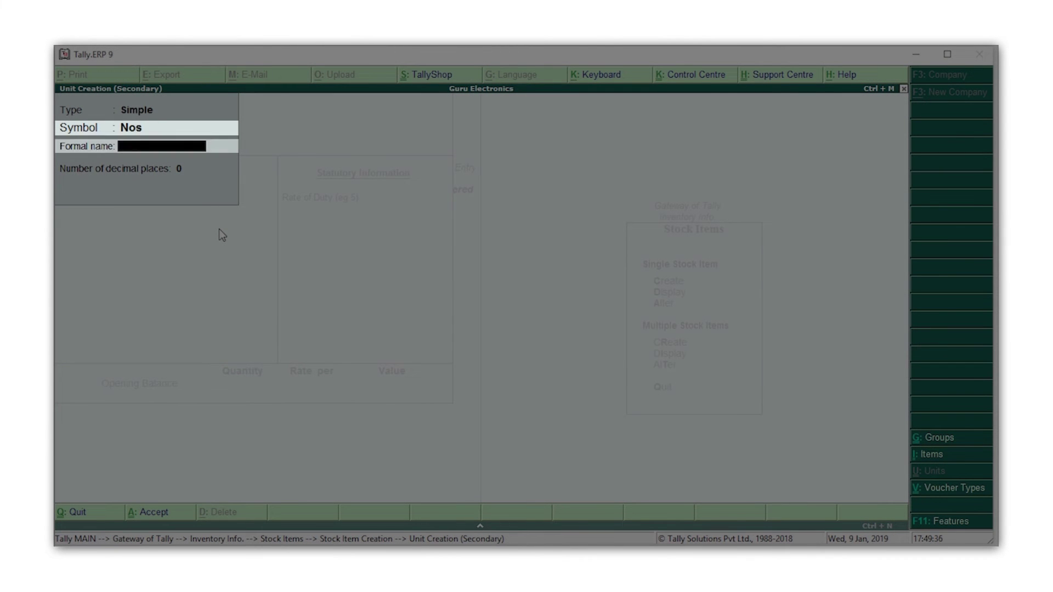
type("Numbers")
key("Return")
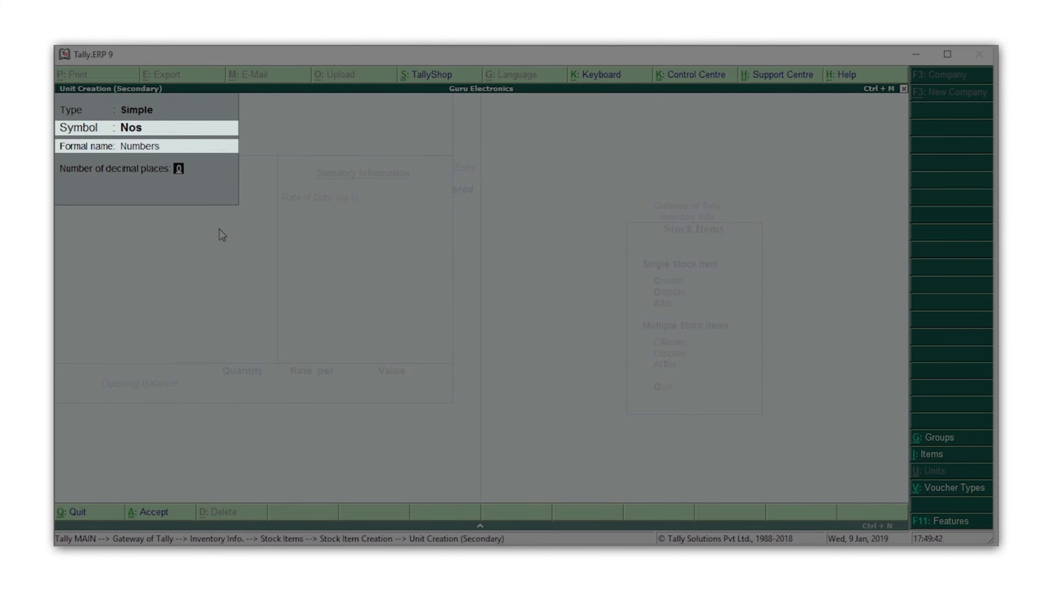
key("Return")
key("Return")
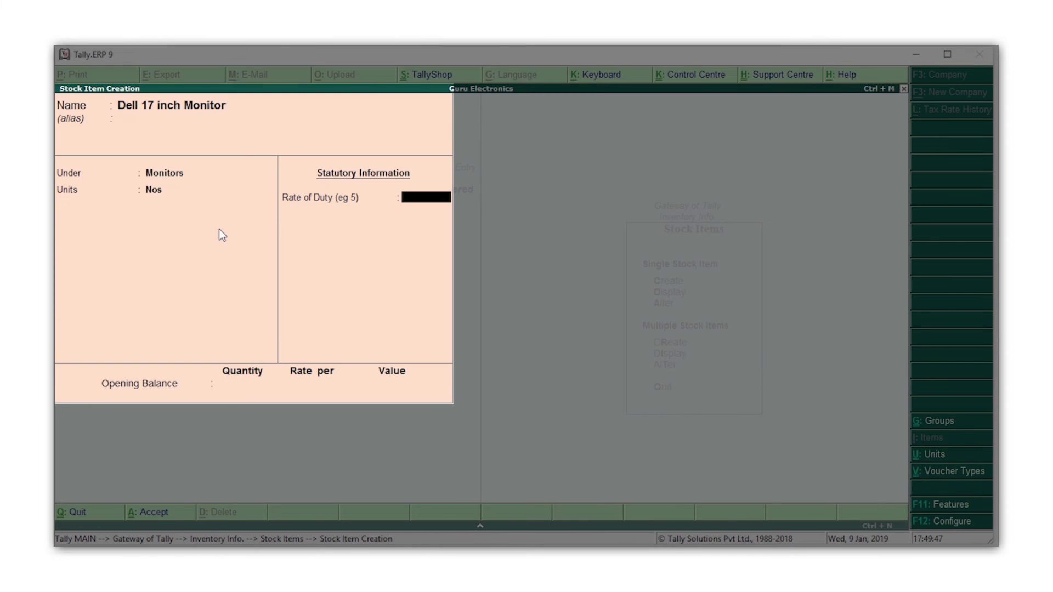
key("ctrl+a")
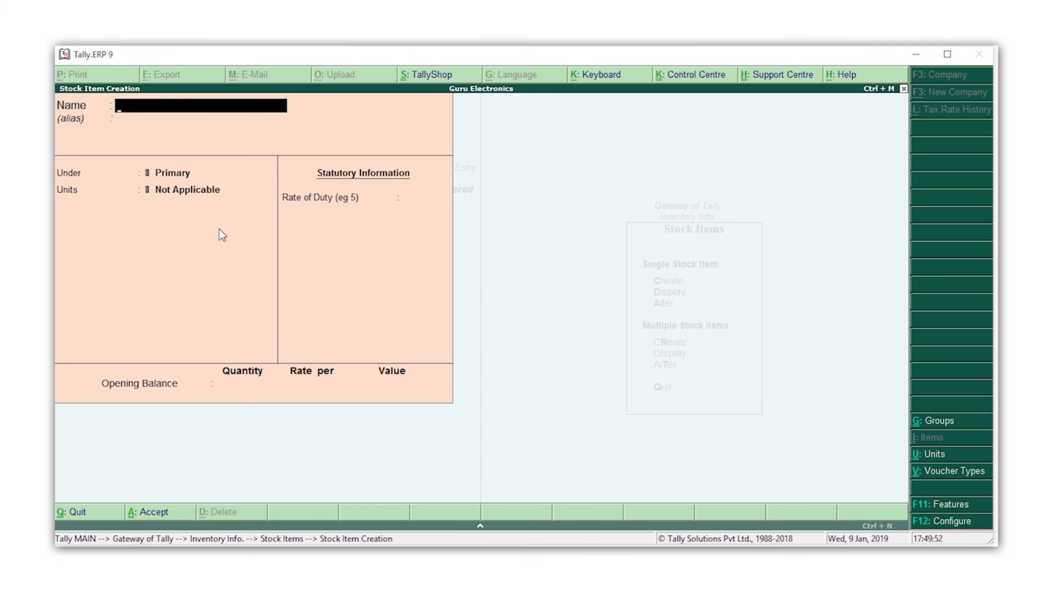
Step: Save stock item 'Intel Core I7-9700K Processor' in group Processors with unit Nos
type("Intel Core I7-9700K Processor")
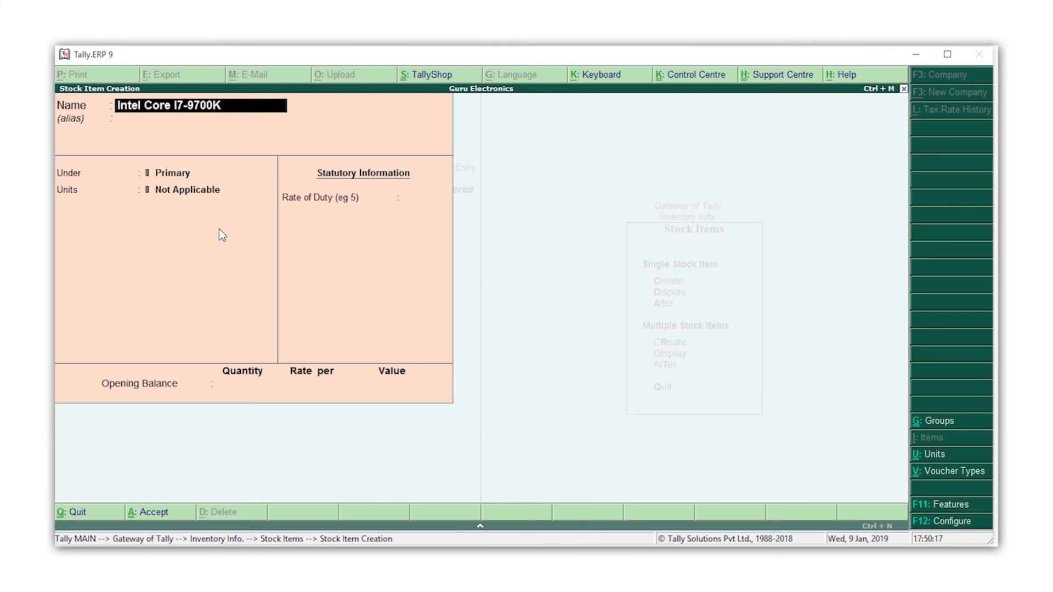
key("Return")
key("Return")
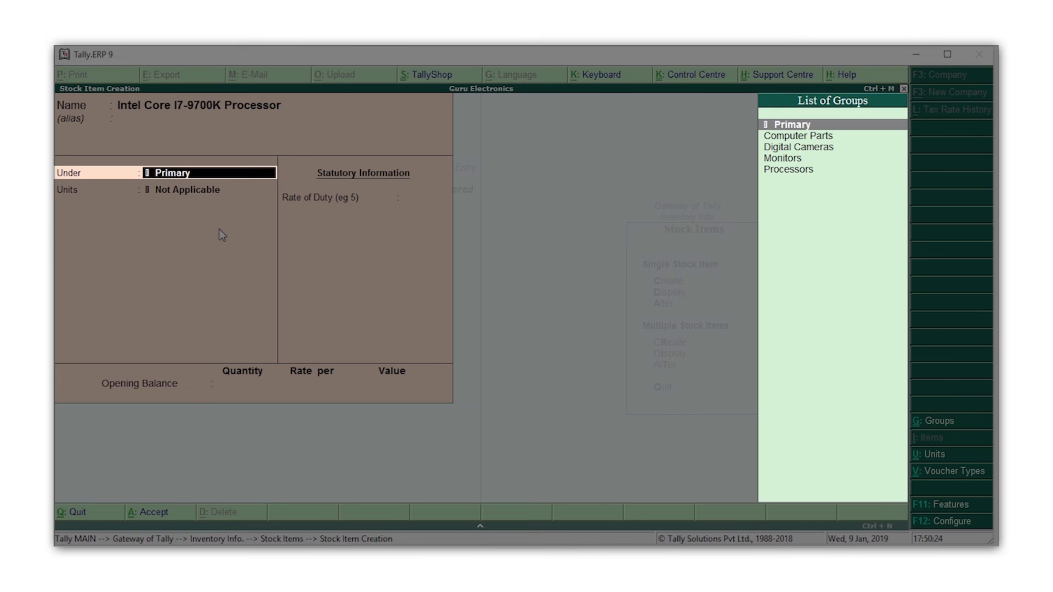
key("Down")
key("Down")
key("Down")
key("Down")
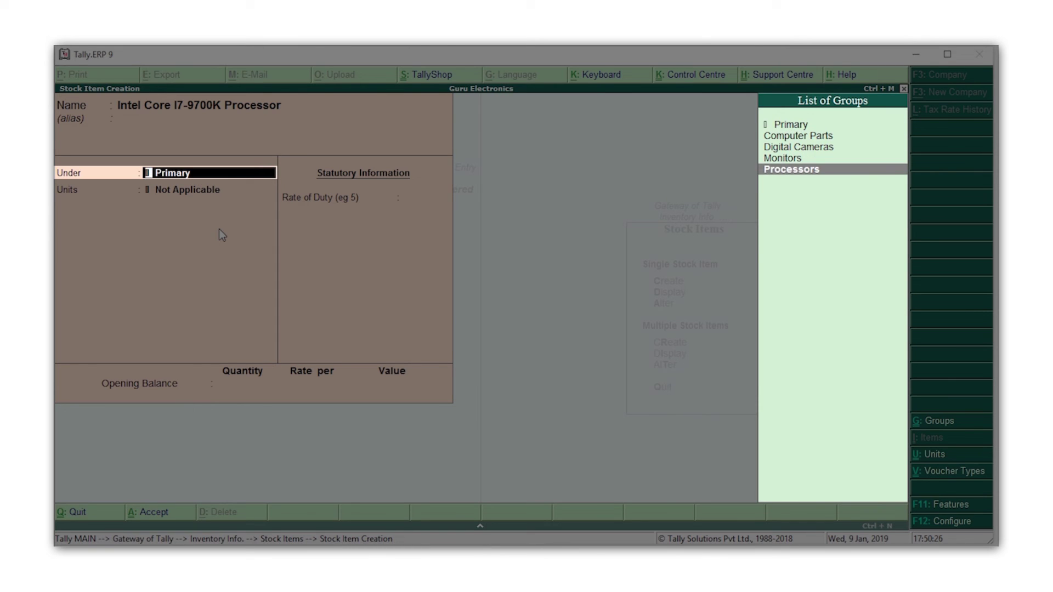
key("Return")
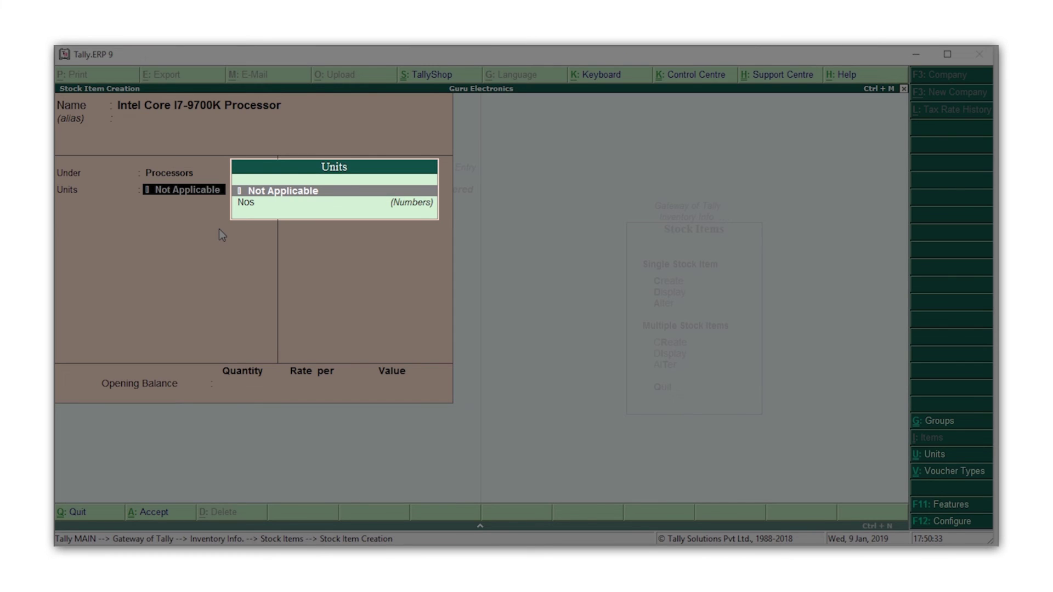
key("Down")
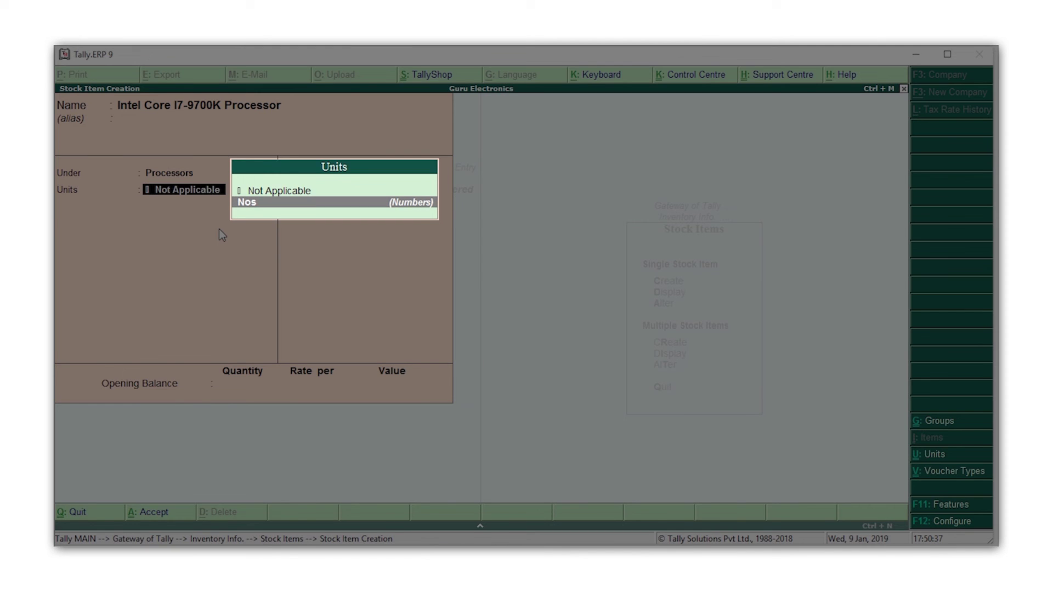
key("Return")
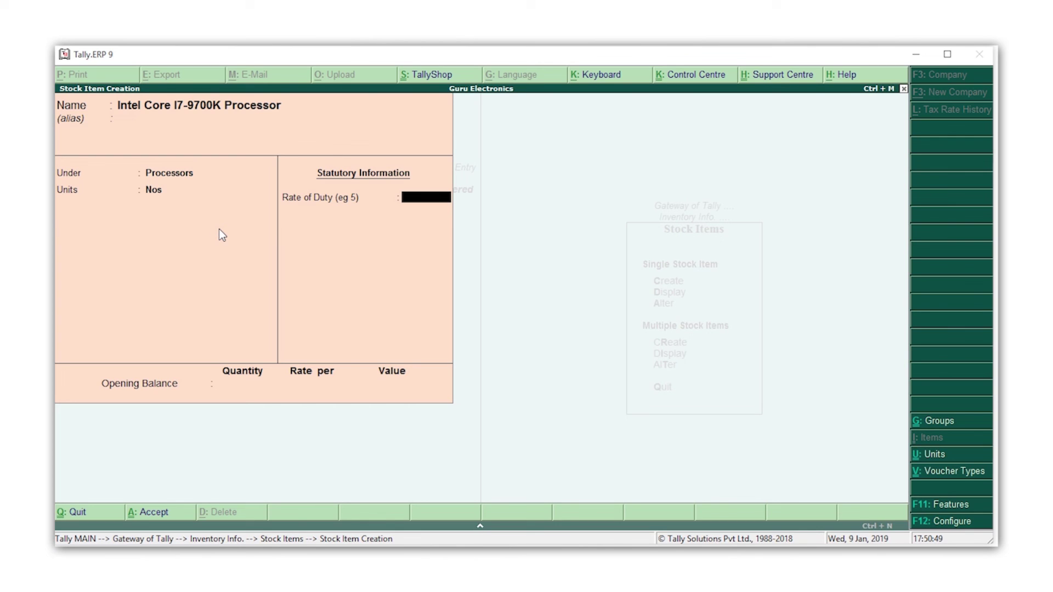
key("ctrl+a")
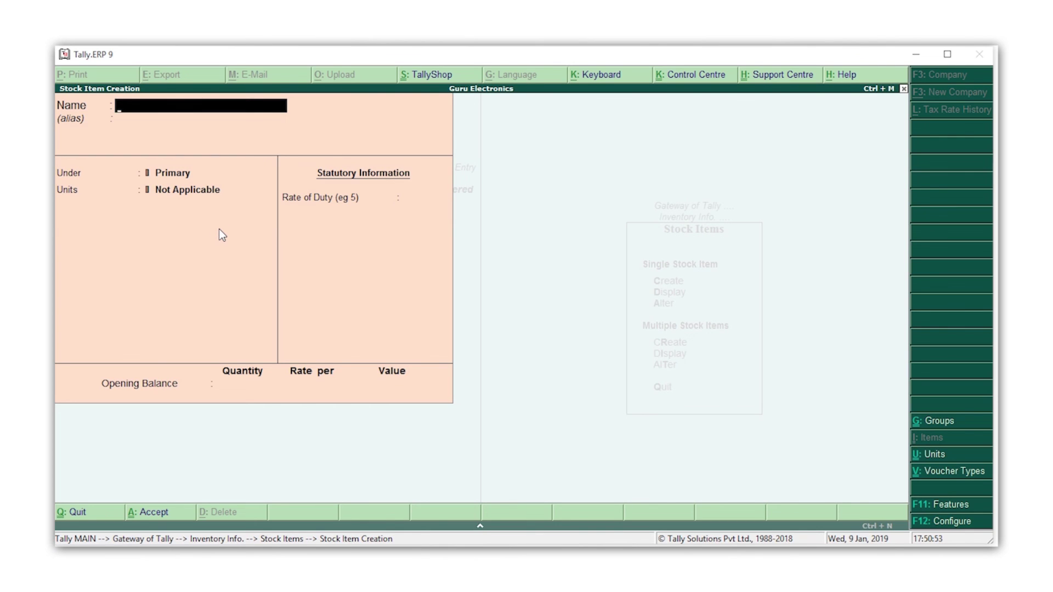